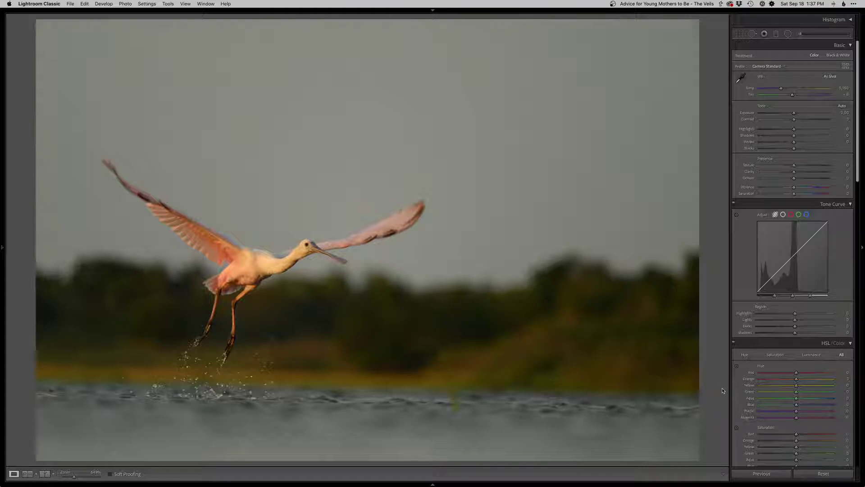
Straighten the photo so the waterline is level and apply the tightened crop.
key(r)
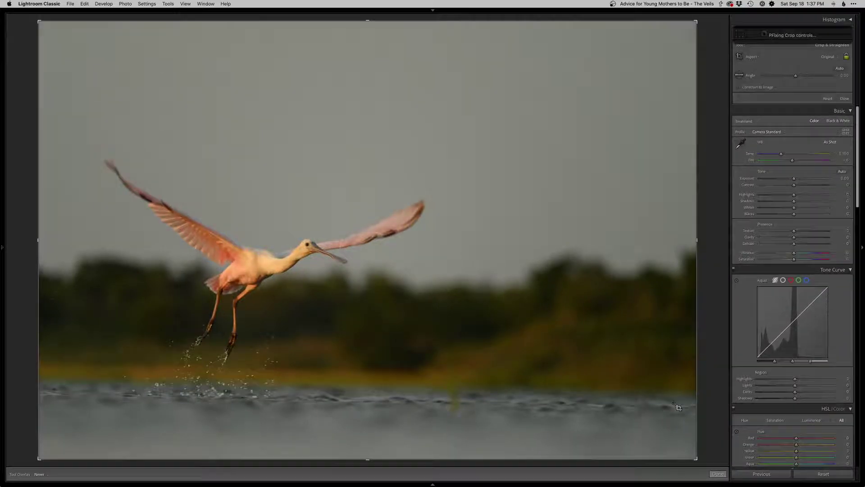
drag(670, 406, 60, 390)
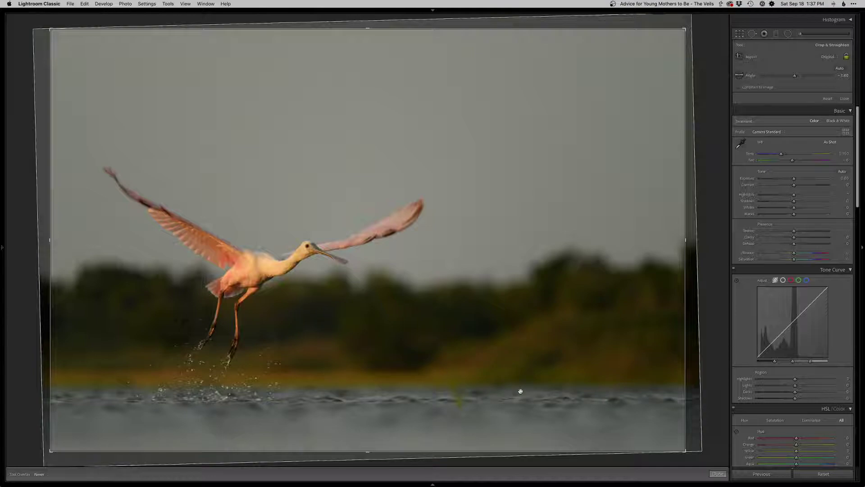
drag(690, 324, 679, 324)
key(Return)
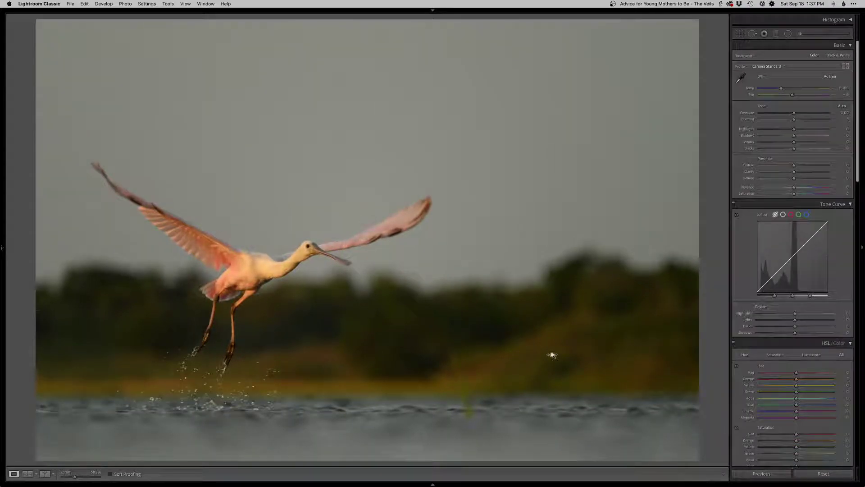
Raise the photo's exposure by about half a stop.
key(shift+equal)
key(shift+equal)
key(shift+equal)
key(shift+equal)
key(shift+equal)
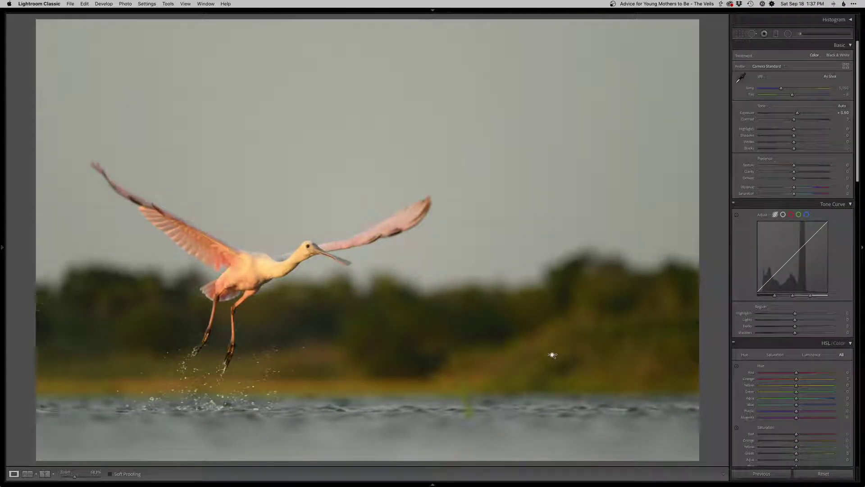
Warm the white balance slightly, set Shadows to +30 and Blacks to -40, and raise the tone curve's Lights to +7.
click(799, 320)
drag(799, 321, 798, 320)
key(=)
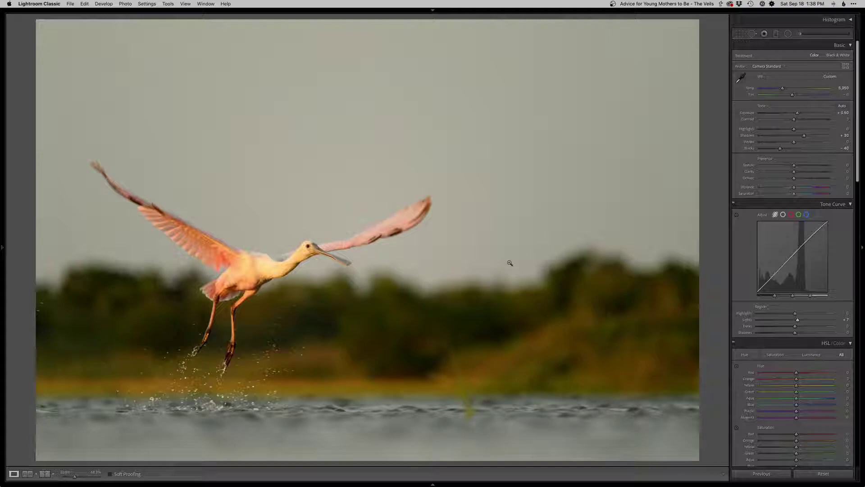
Open the adjusted photo in Photoshop for further editing.
key(super+e)
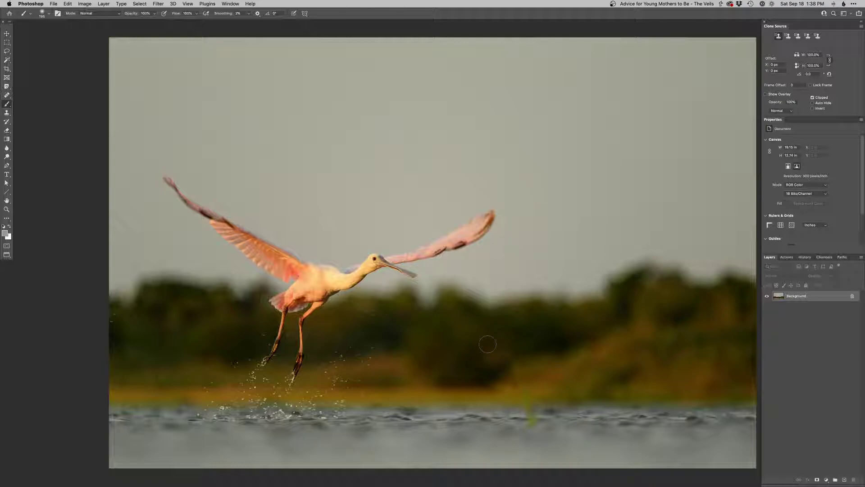
drag(500, 367, 491, 366)
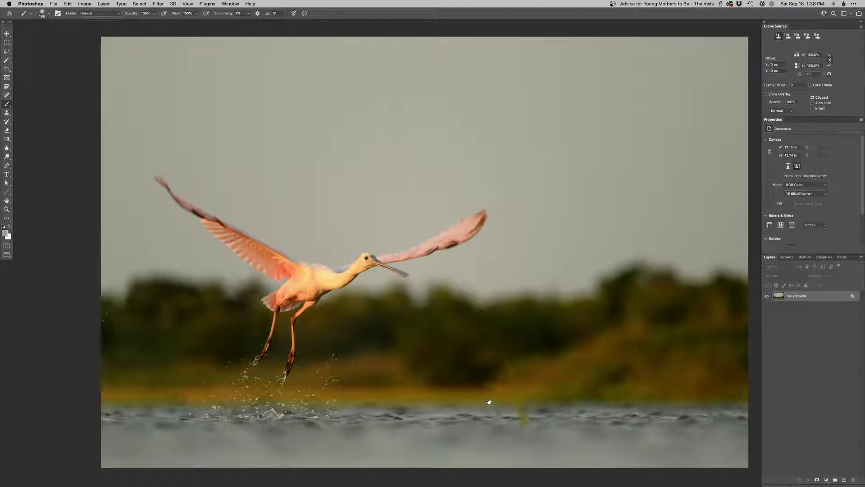
Add a black-masked Dodge curves layer and brighten the bird's eye by painting on its mask with a small white brush.
key(super+F2)
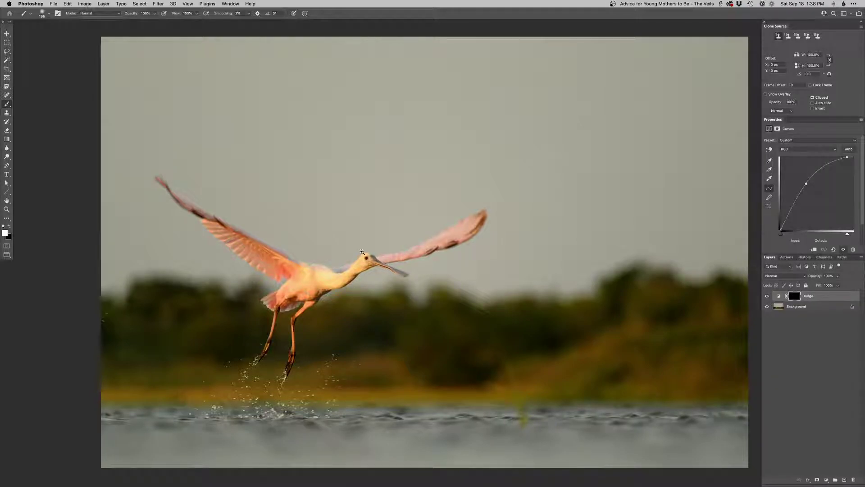
mouse_move(364, 260)
mouse_down()
mouse_move(384, 248)
mouse_move(345, 245)
mouse_move(373, 237)
mouse_move(378, 246)
mouse_up()
right_click(384, 247)
click(394, 308)
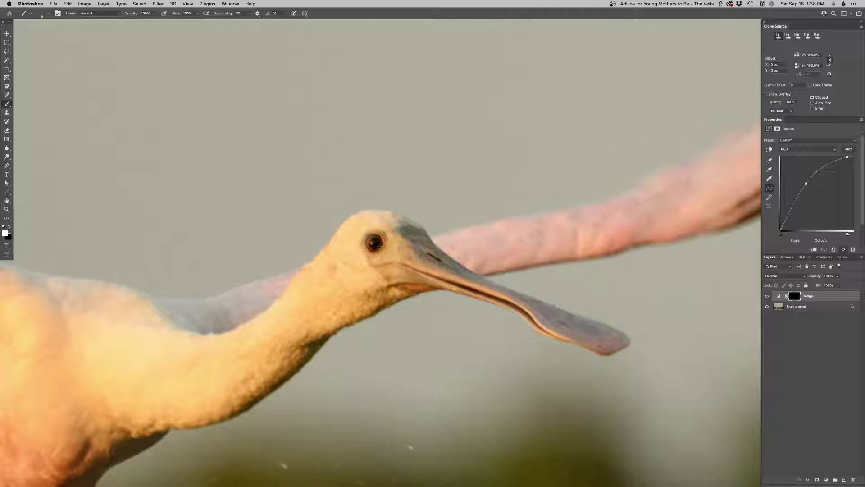
key(x)
key(x)
key(super+0)
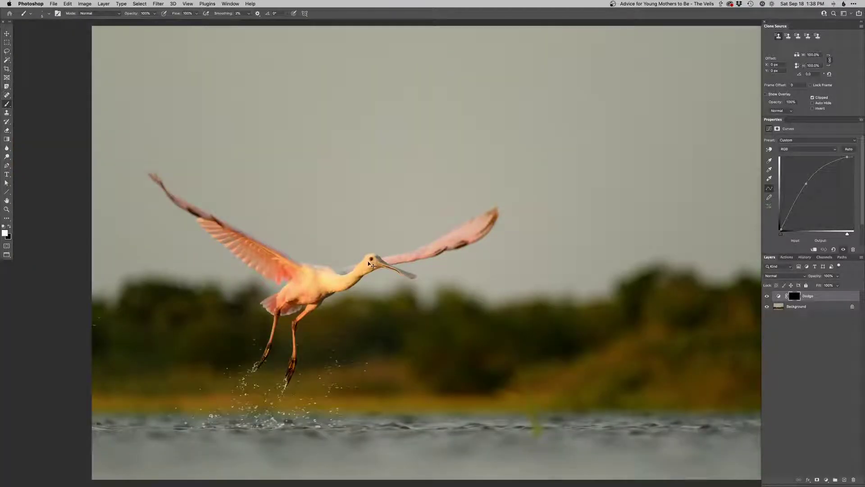
Add a curves layer that lifts the Red channel above the midtones, and invert its mask to black.
key(super+shift+m)
key(Return)
key(alt+5)
key(alt+3)
drag(819, 187, 819, 186)
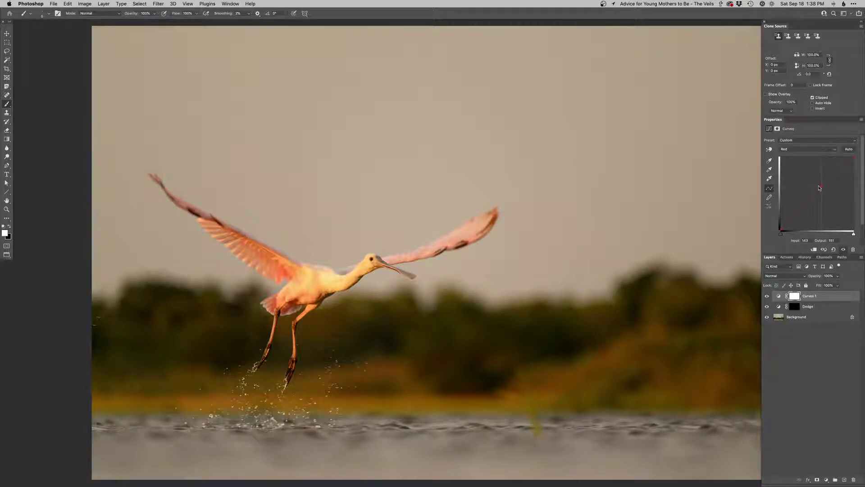
key(ctrl+i)
Paint white on the red curves layer's mask over the wing behind the bird's bill.
scroll(391, 257, up, 3)
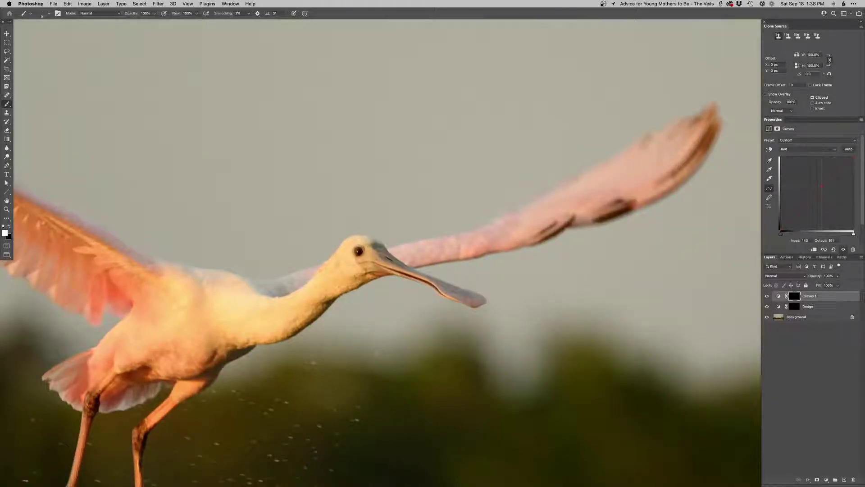
drag(313, 271, 322, 272)
drag(416, 257, 422, 256)
drag(341, 289, 605, 292)
Paint the red adjustment in over the bird's trailing wing, from the shoulder to the feather tips, resizing the brush to fit.
drag(395, 282, 417, 281)
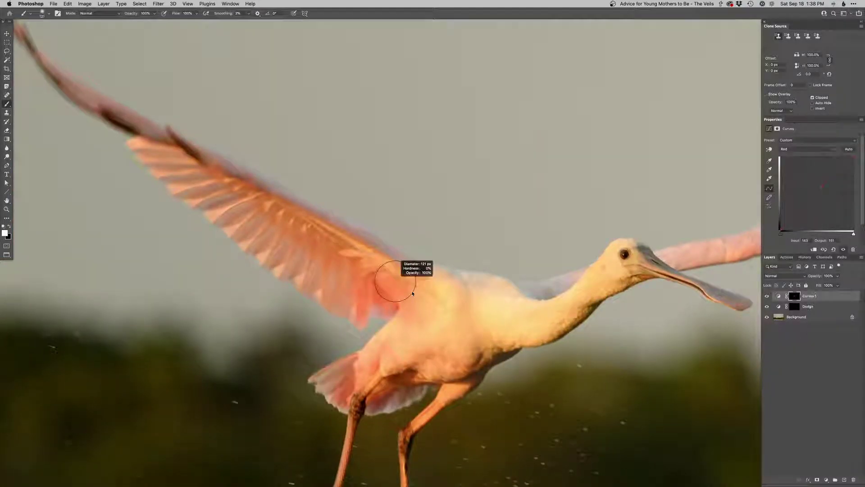
drag(229, 164, 333, 233)
drag(172, 126, 157, 126)
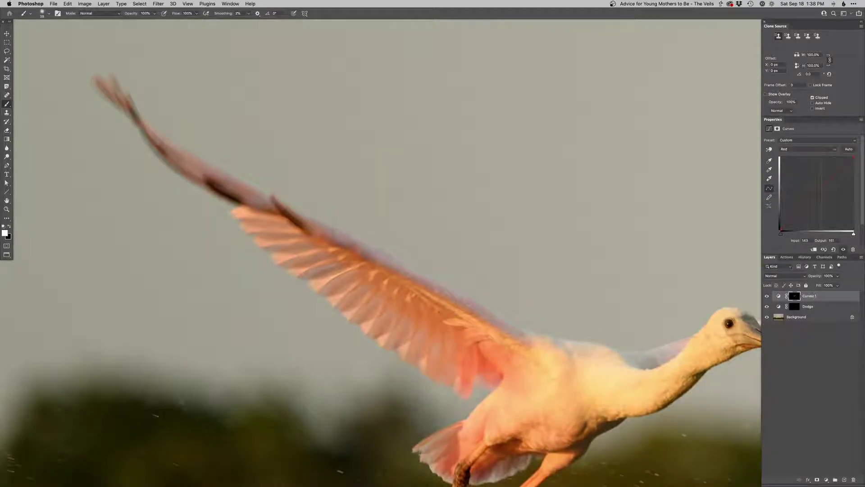
drag(104, 87, 100, 87)
right_click(95, 79)
key(Escape)
drag(218, 178, 232, 182)
drag(321, 255, 335, 256)
scroll(395, 311, down, 5)
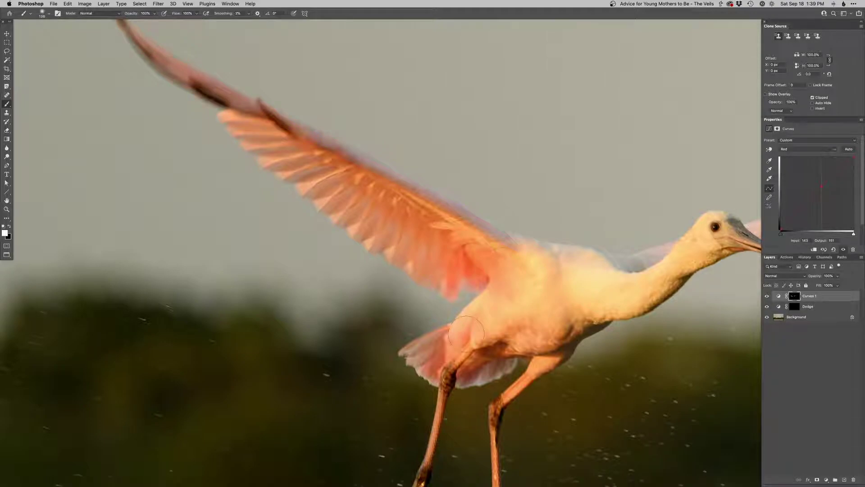
Paint the red adjustment in over the bird's tail feathers and legs with smaller brush sizes.
scroll(467, 334, down, 3)
drag(544, 294, 495, 300)
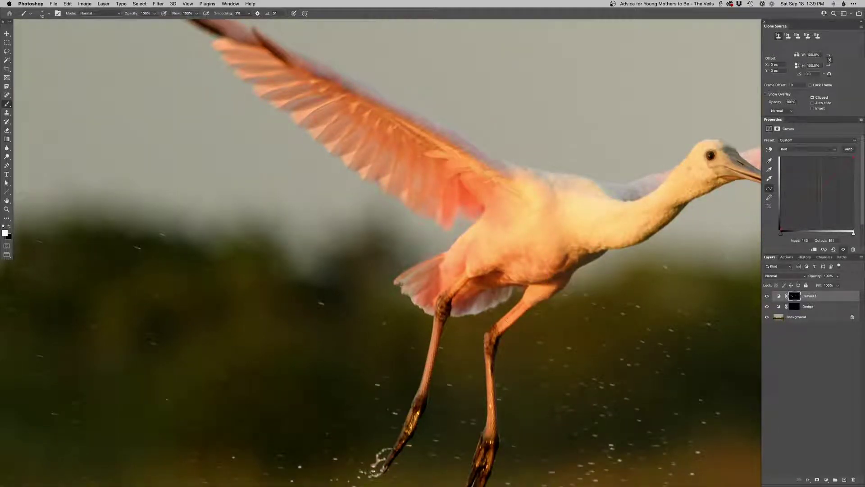
drag(421, 342, 422, 342)
scroll(492, 366, down, 5)
drag(512, 352, 373, 330)
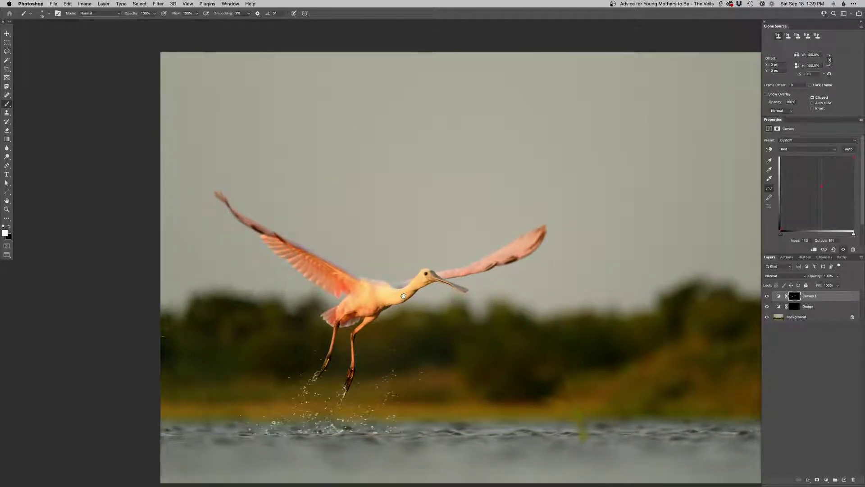
Add a second curves layer that brightens highlights and shadows in the RGB curve, and invert its mask to black.
super+click(425, 280)
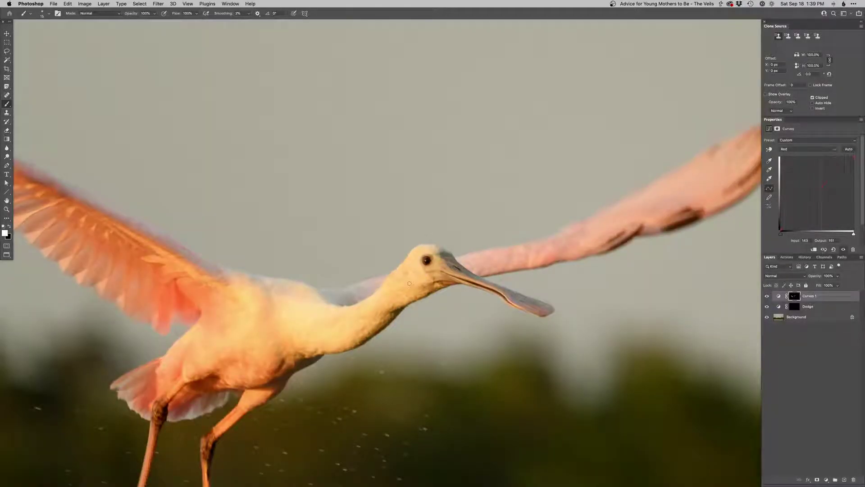
key(super+shift+m)
key(Return)
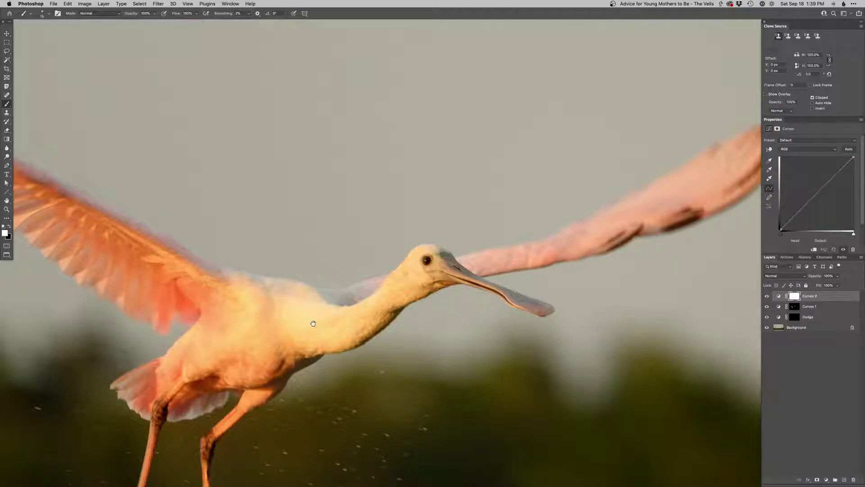
drag(834, 174, 833, 172)
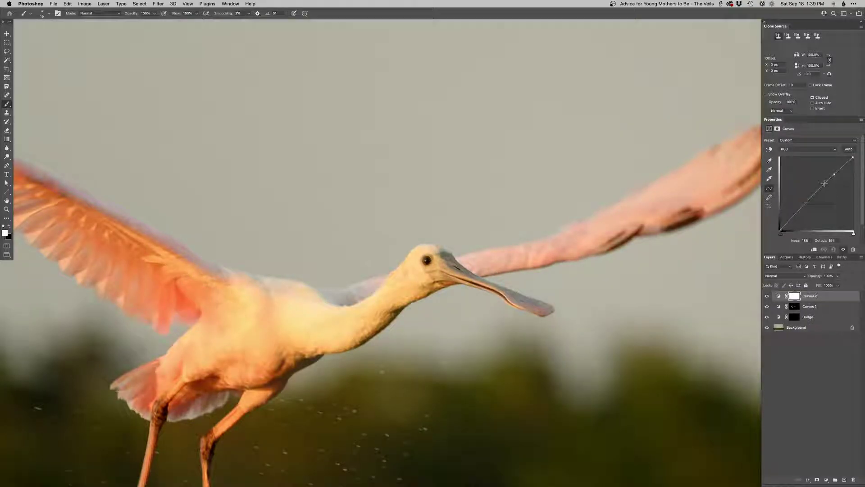
drag(798, 213, 799, 210)
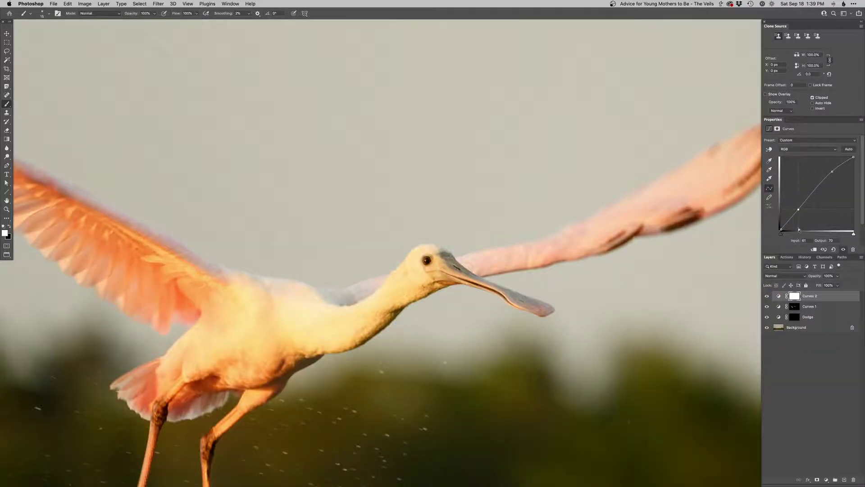
key(super+i)
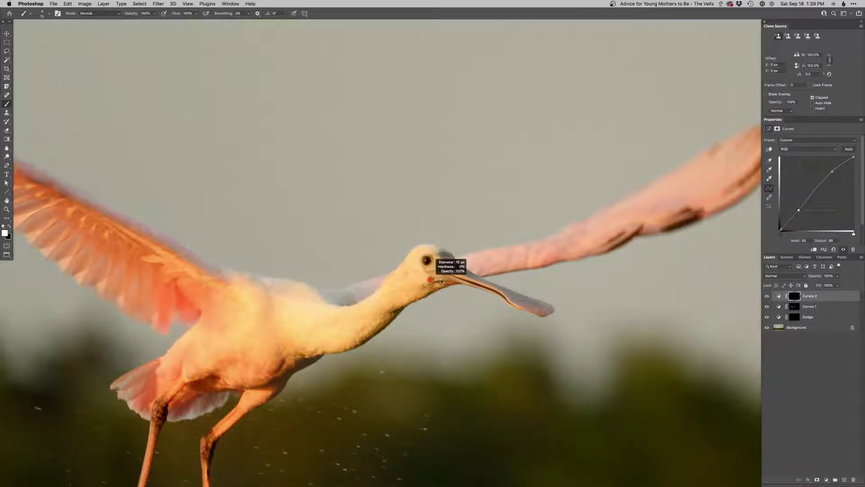
Paint the brightening curves layer in over the bird's head around the eye with a soft brush.
drag(433, 249, 414, 288)
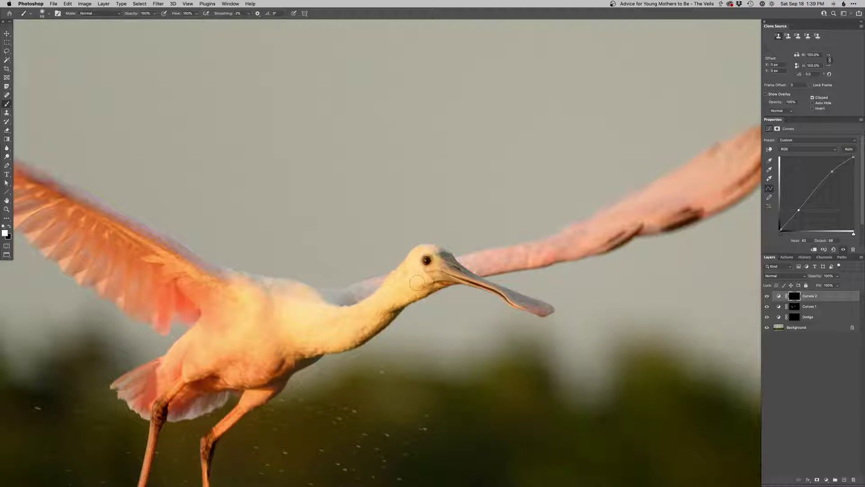
key(x)
key(super+0)
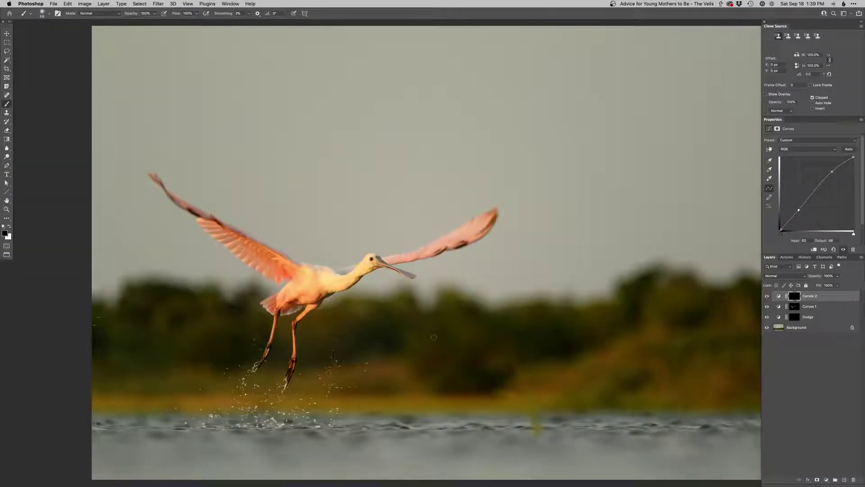
Add a third curves layer that raises the Blue channel and slightly lowers the Red channel in the upper tones.
alt+click(447, 354)
drag(435, 355, 426, 349)
key(super+m)
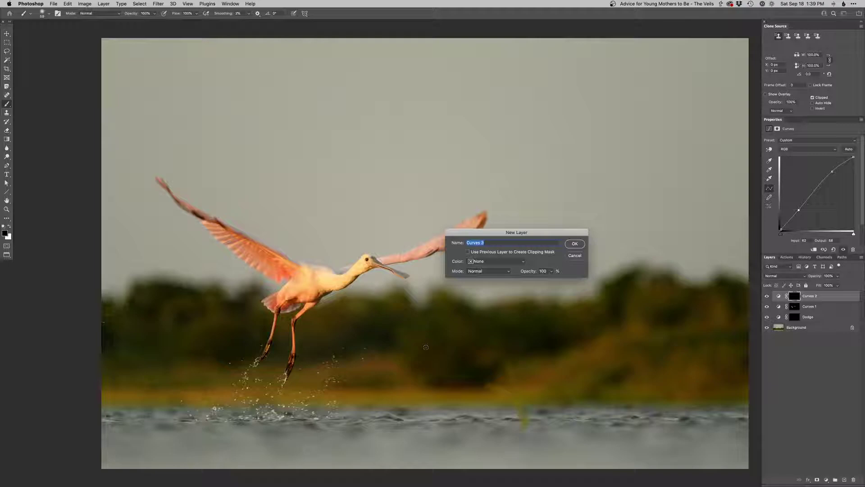
key(Return)
drag(832, 180, 832, 172)
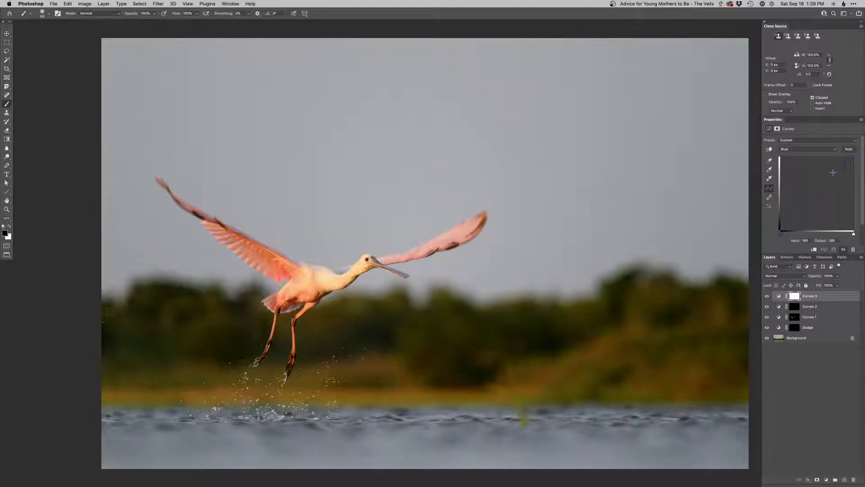
key(alt+3)
click(832, 180)
Mask the blue curves layer with a Color Range selection sampled from the sky at a fuzziness of 87.
key(super+alt+shift+c)
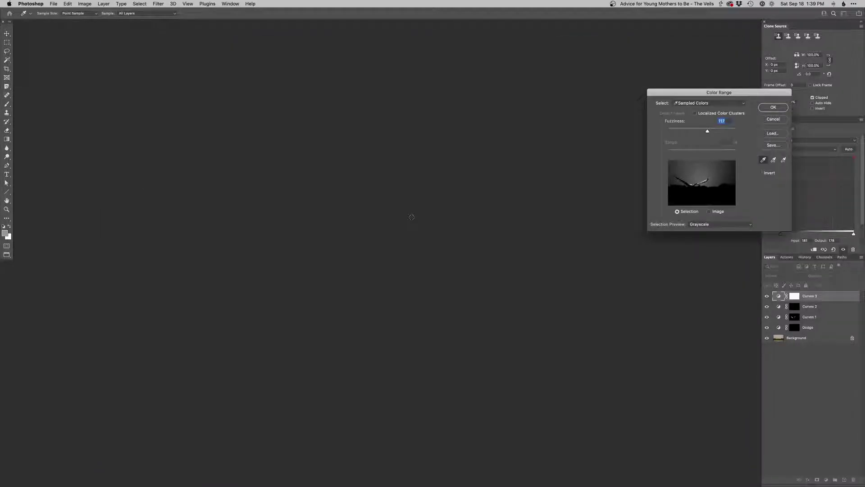
click(411, 220)
click(486, 262)
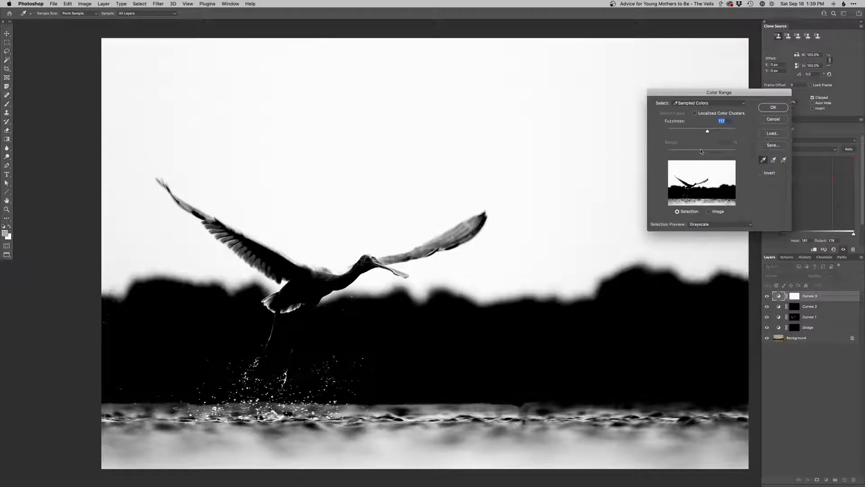
drag(707, 131, 698, 132)
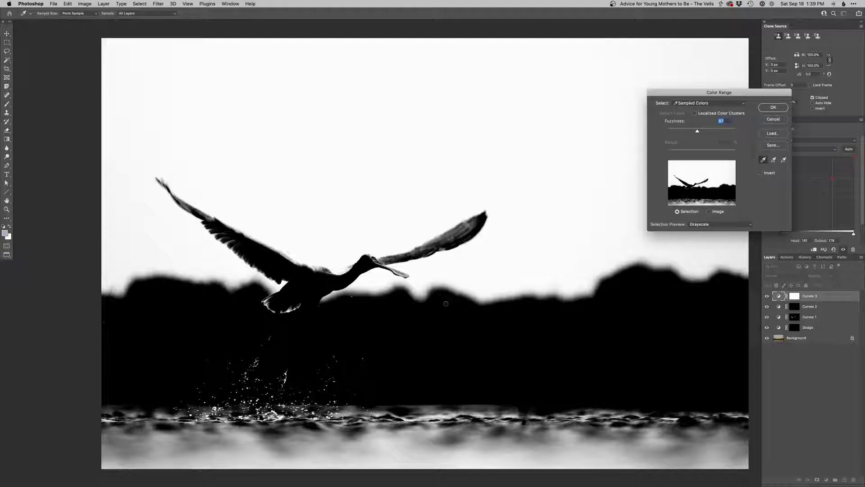
key(Return)
key(b)
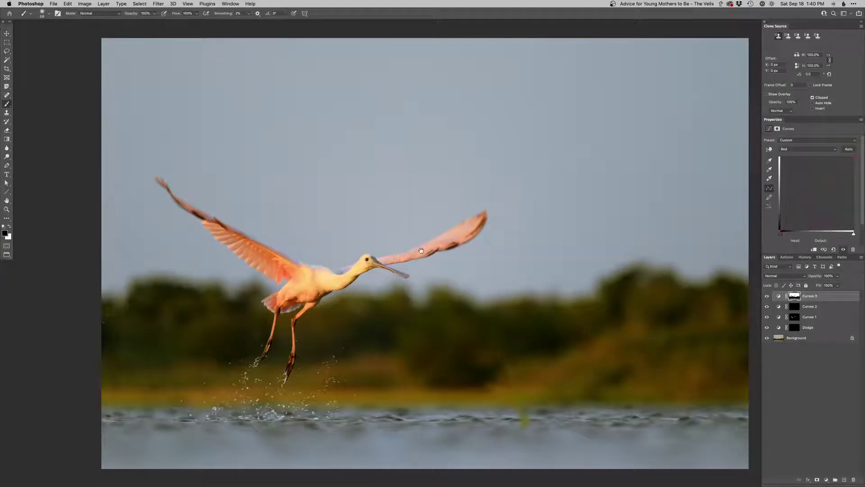
Paint black on the sky curves mask over the wing behind the bill and the bird's back to remove the blue tint.
scroll(421, 250, up, 5)
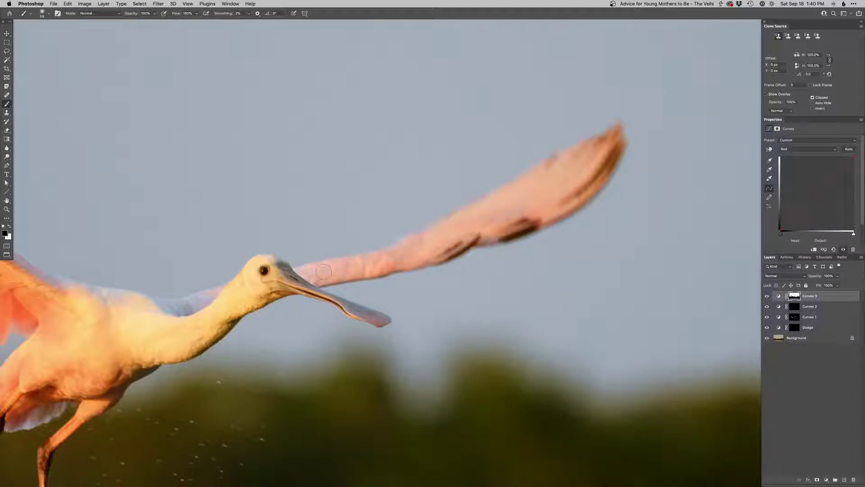
mouse_move(353, 274)
mouse_down()
mouse_move(709, 225)
mouse_move(684, 222)
mouse_up()
drag(546, 252, 521, 256)
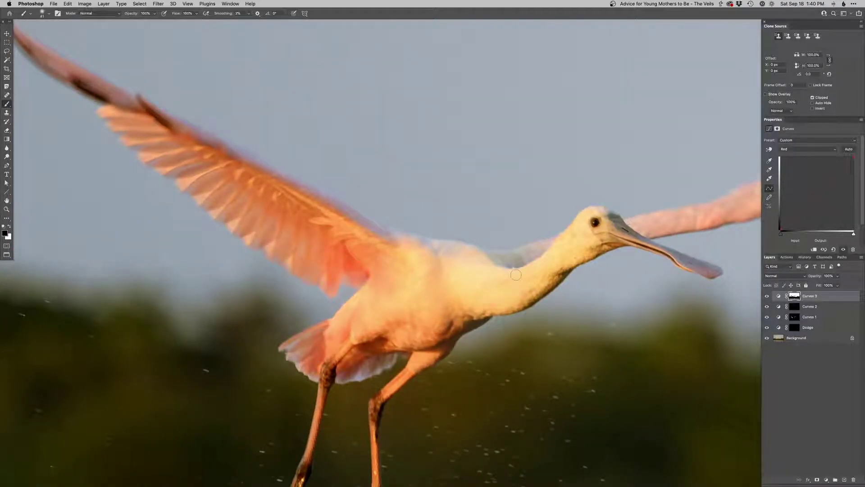
drag(697, 273, 699, 273)
key(x)
mouse_move(419, 266)
mouse_down()
mouse_move(554, 345)
mouse_move(529, 323)
mouse_move(536, 323)
mouse_up()
Remove the blue tint from the bird's trailing wing by painting black on the sky curves mask with resized brushes.
key(x)
right_click(537, 324)
click(580, 391)
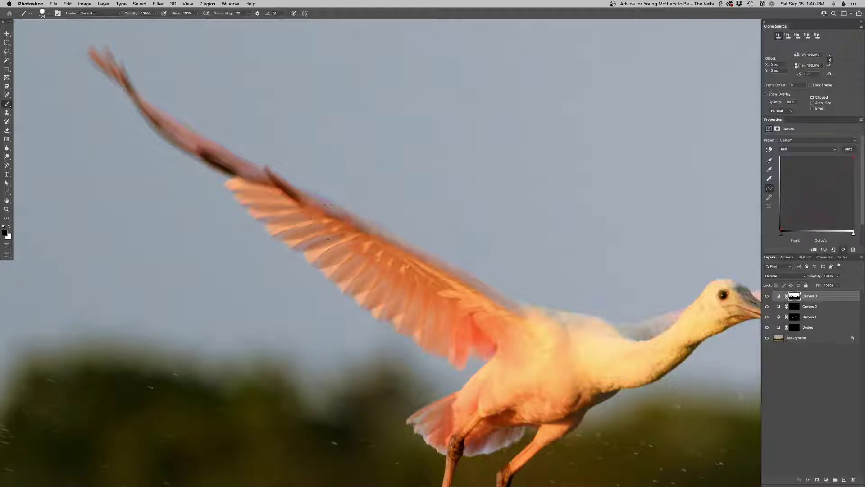
drag(278, 208, 266, 208)
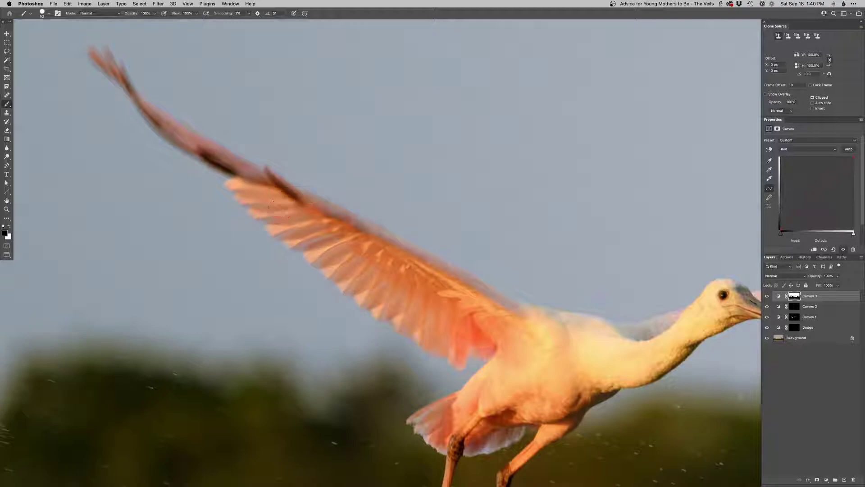
Display the sky curves mask by itself and paint black over the gray gaps inside the bird's trailing wing.
alt+click(536, 339)
drag(536, 339, 412, 282)
alt+click(795, 297)
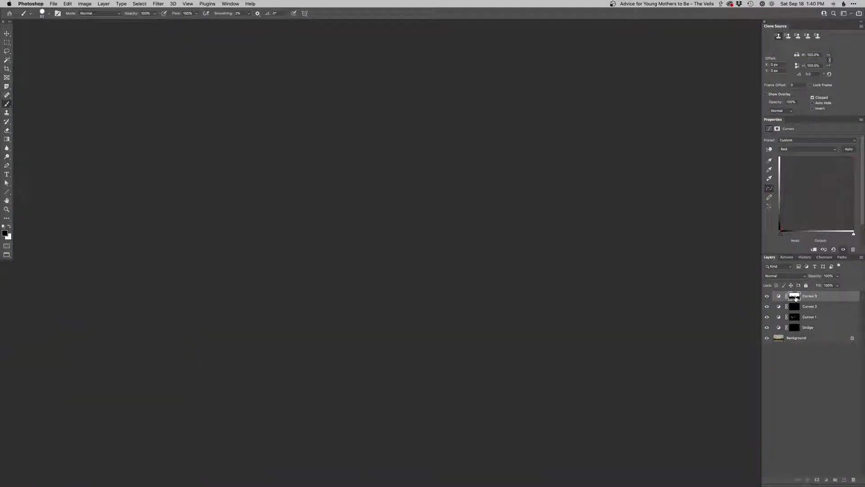
scroll(542, 246, up, 5)
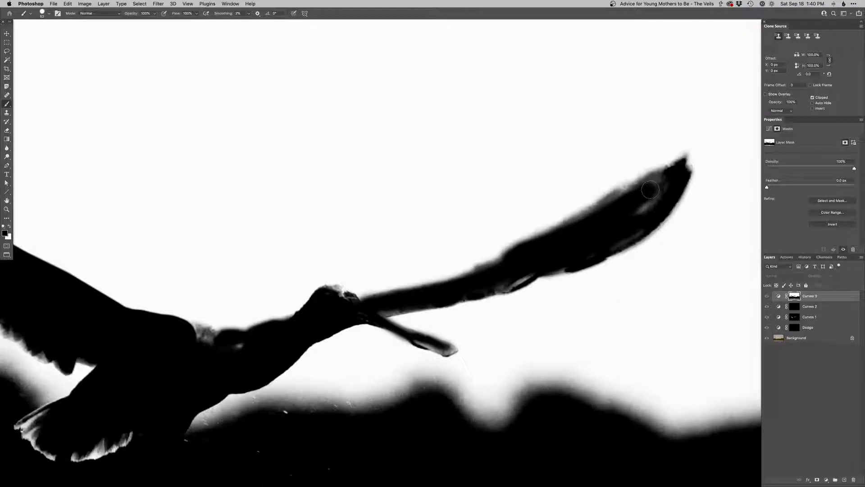
mouse_move(650, 189)
mouse_down()
mouse_move(619, 219)
mouse_move(658, 189)
mouse_move(639, 212)
mouse_up()
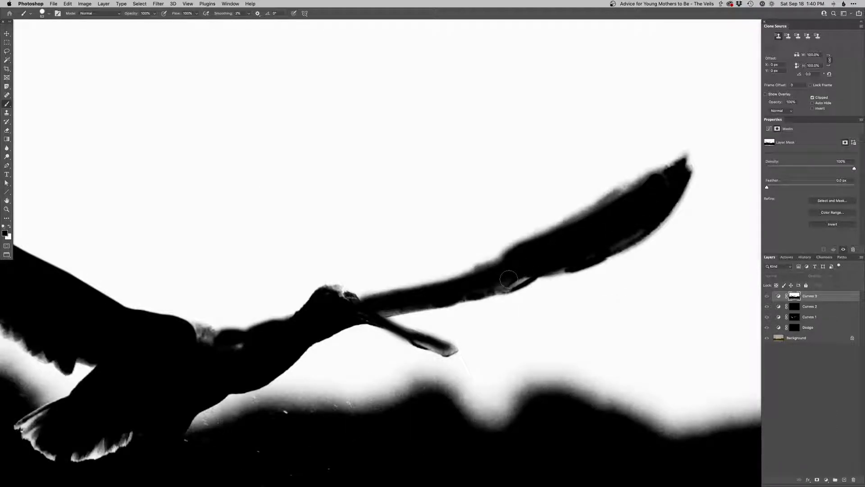
drag(509, 279, 499, 284)
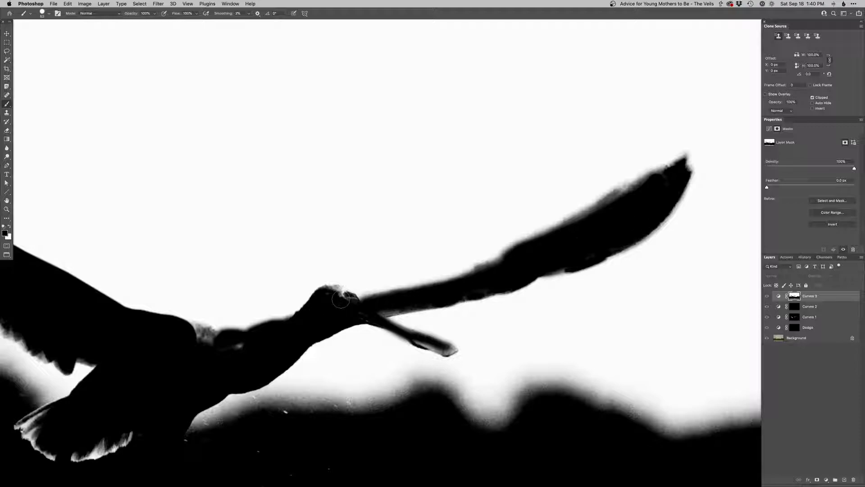
Paint the remaining light patches on the bird's head, bill, back and body black on the sky curves mask, and return to the image.
drag(341, 298, 310, 301)
mouse_move(447, 352)
mouse_down()
mouse_move(414, 342)
mouse_move(455, 350)
mouse_move(445, 347)
mouse_up()
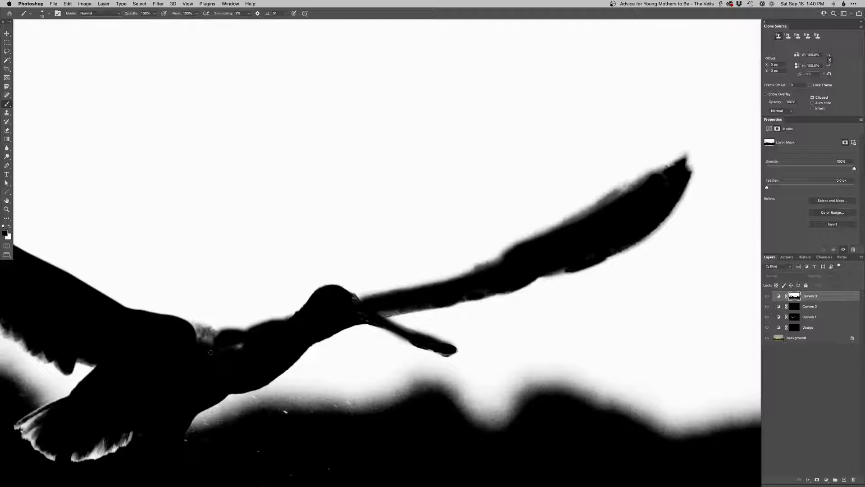
drag(219, 348, 238, 347)
mouse_move(214, 341)
mouse_down()
mouse_move(188, 333)
mouse_move(247, 343)
mouse_up()
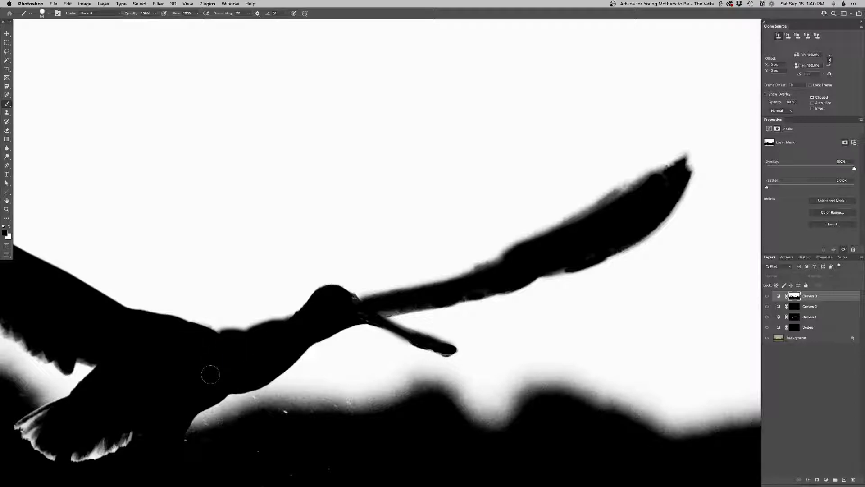
drag(212, 376, 504, 270)
mouse_move(333, 329)
mouse_down()
mouse_move(314, 319)
mouse_move(323, 333)
mouse_move(365, 347)
mouse_move(400, 348)
mouse_up()
alt+click(792, 294)
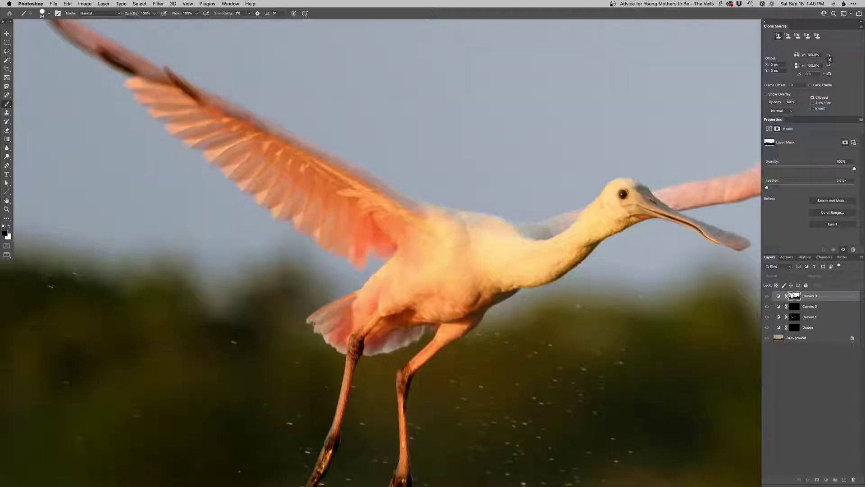
Fit the whole photo in view and compare it with and without the blue sky curves layer.
key(super+0)
drag(551, 334, 511, 337)
alt+click(514, 336)
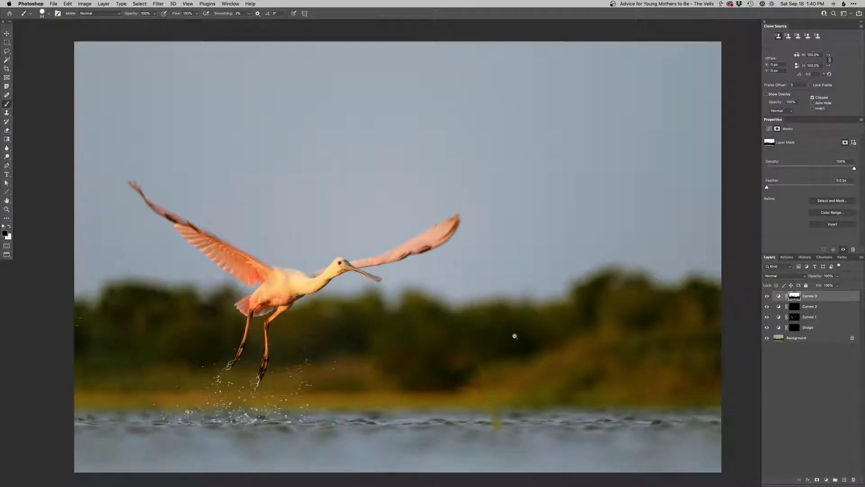
click(766, 296)
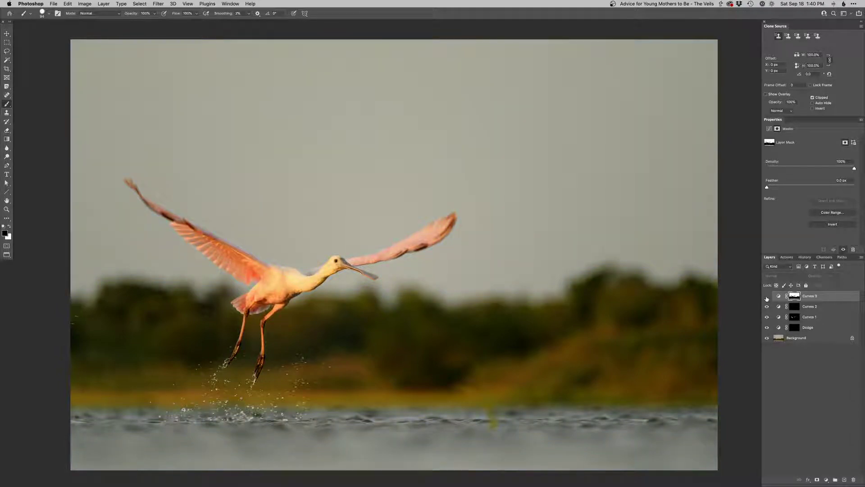
click(767, 297)
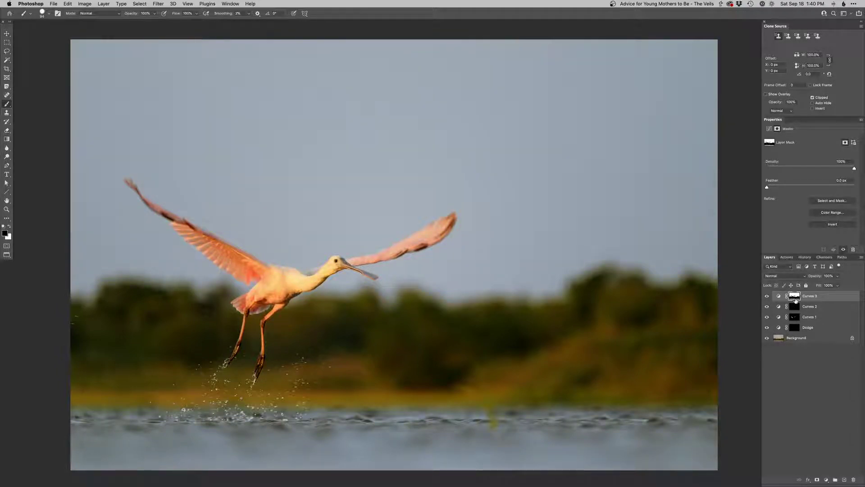
Fade the blue toward the horizon by painting black on the sky curves mask with a large soft brush.
right_click(435, 276)
click(447, 333)
drag(416, 331, 469, 327)
alt+click(444, 281)
drag(459, 288, 499, 286)
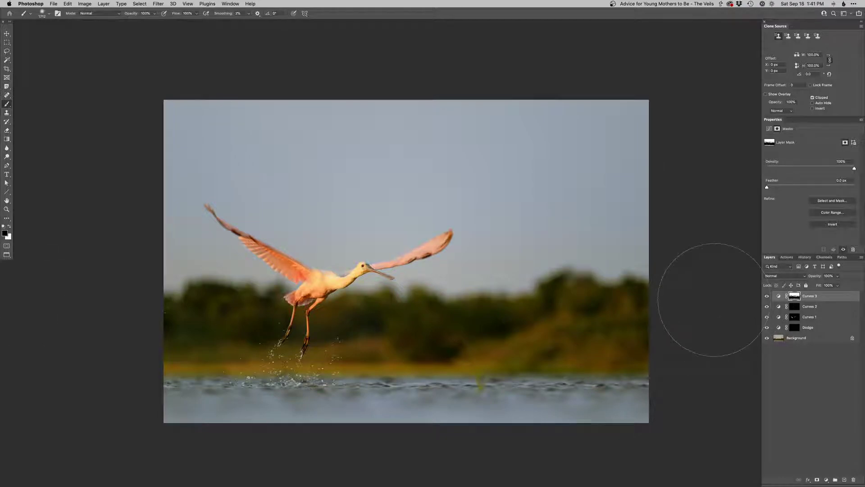
drag(613, 335, 590, 334)
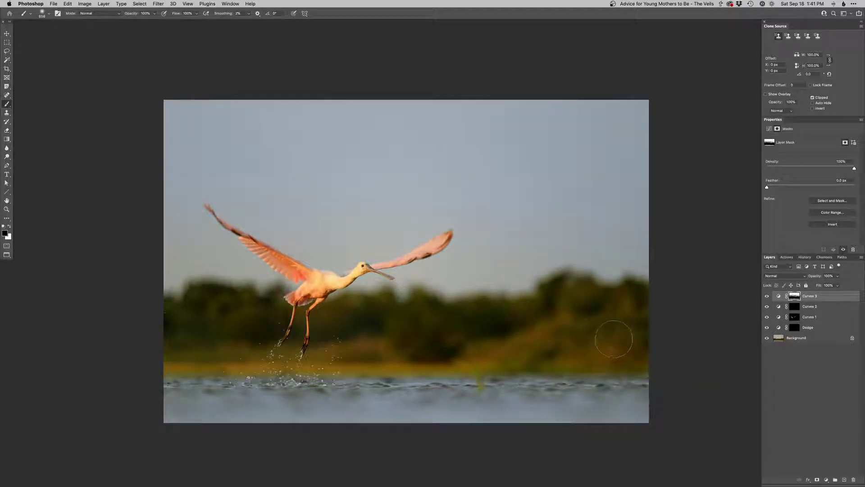
Compare the photo with and without the faded sky layer and inspect its mask on its own.
click(767, 296)
click(767, 296)
alt+click(796, 296)
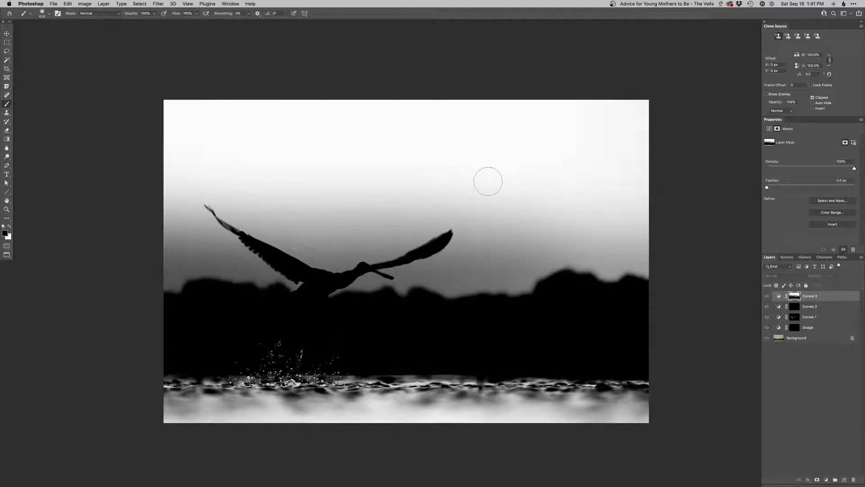
Strengthen the blue in the water by painting white on the sky curves mask with a large brush, and hide the panels.
drag(505, 154, 576, 168)
key(x)
alt+click(794, 297)
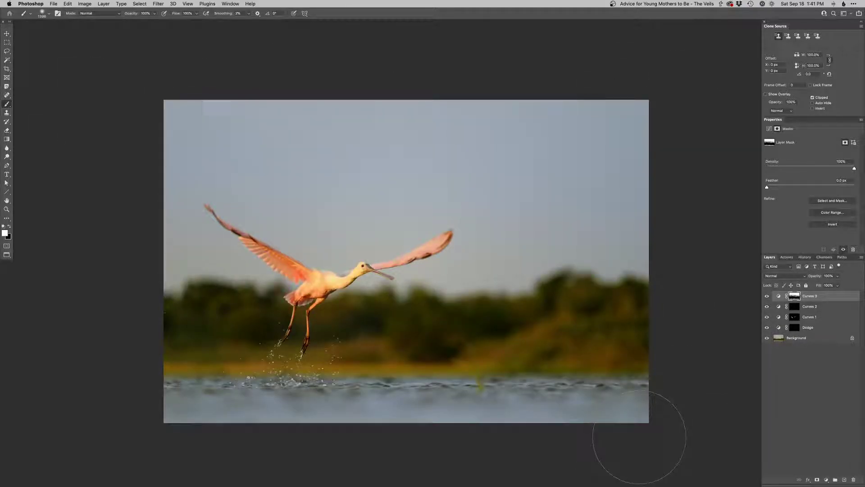
drag(616, 414, 563, 413)
drag(592, 369, 554, 375)
key(Tab)
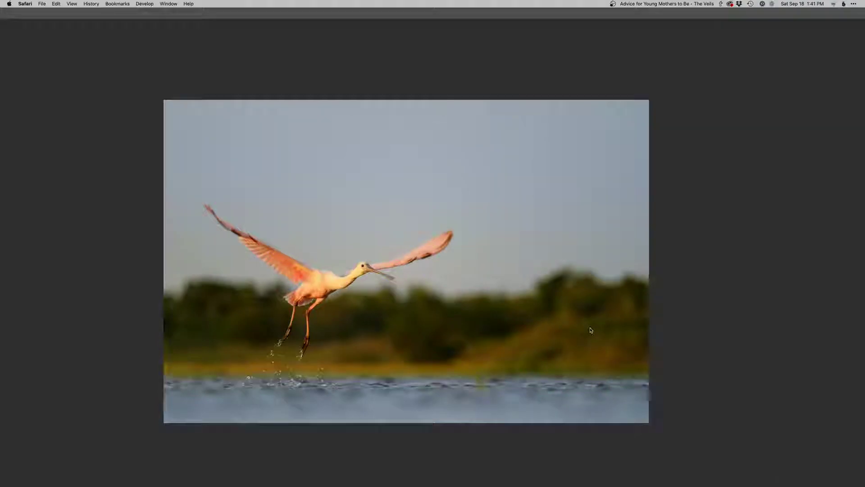
Switch to Safari and look over the photographer's online workshops page and its site navigation links.
key(super+Tab)
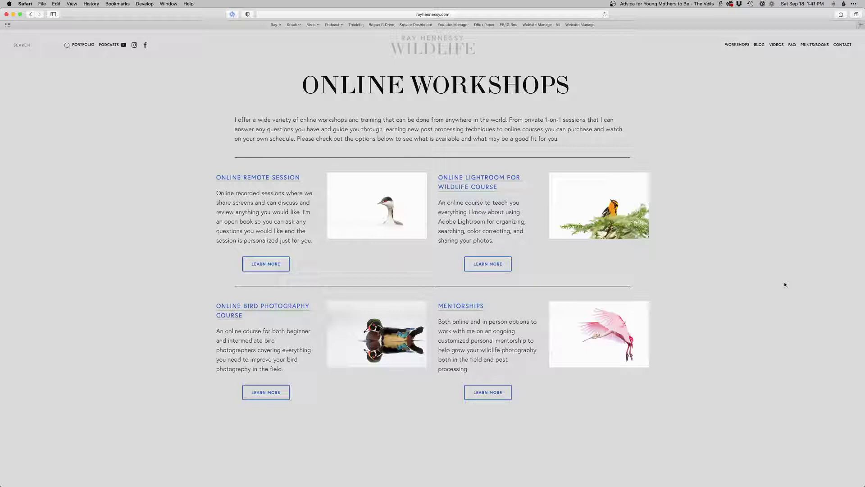
mouse_move(738, 46)
mouse_move(107, 47)
mouse_move(776, 45)
Switch to Lightroom Classic and compare the original virtual copy with the edited PSD in Survey view, side panels hidden.
key(super+Tab)
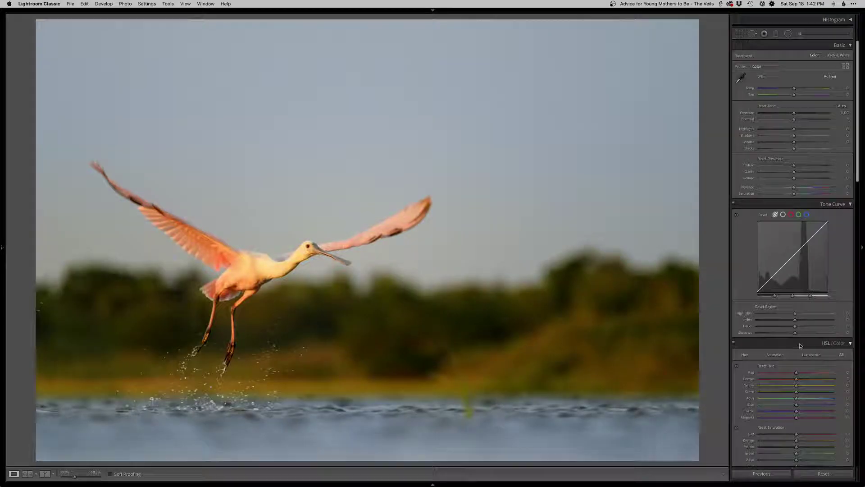
key(g)
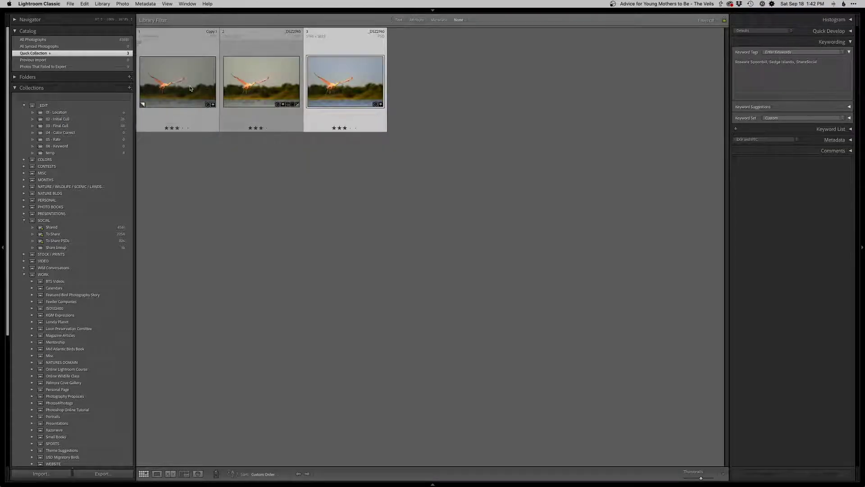
key(n)
key(shift+Tab)
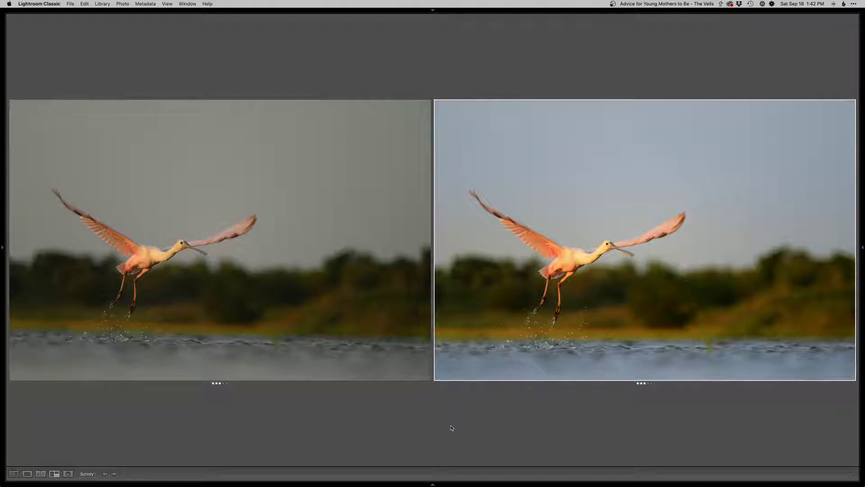
View the original virtual copy and the edited photo one after the other in Loupe view.
double_click(315, 299)
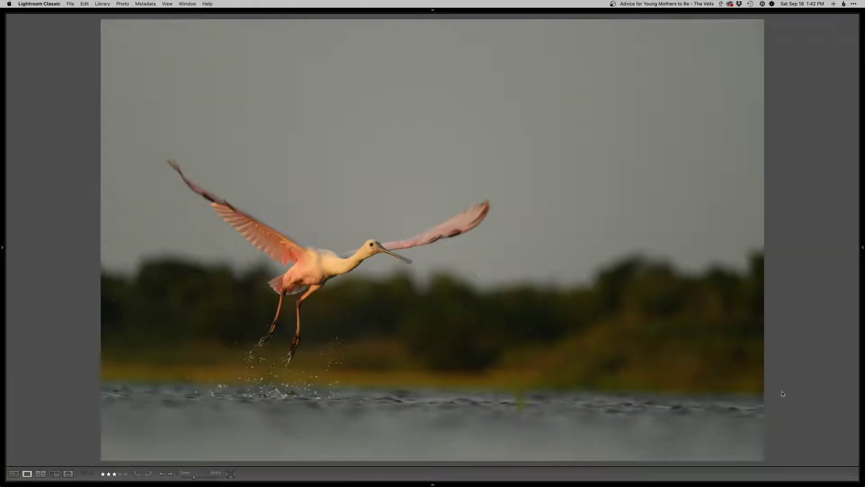
key(g)
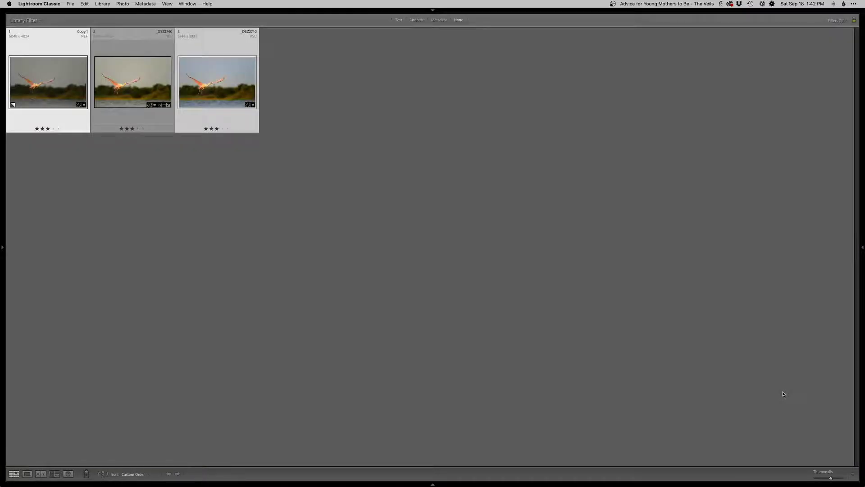
key(e)
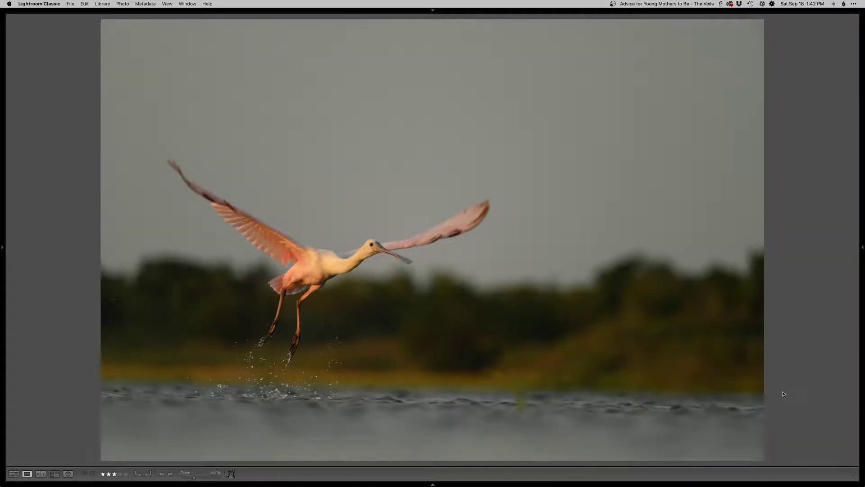
key(Right)
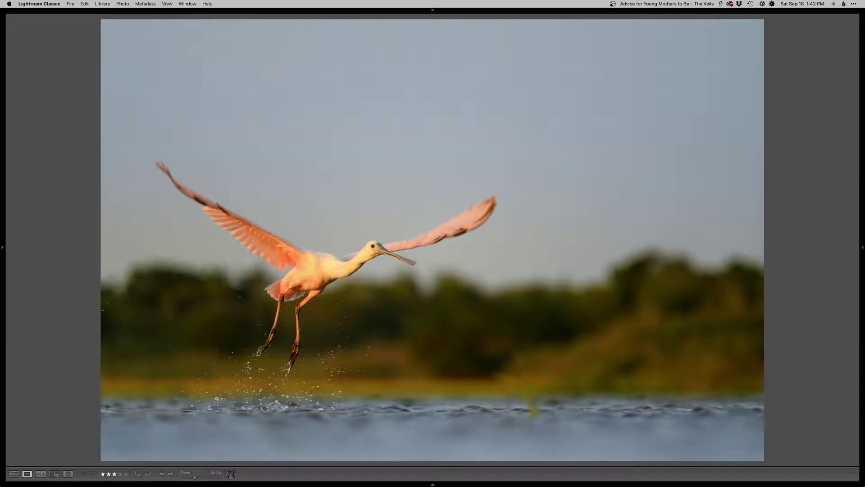